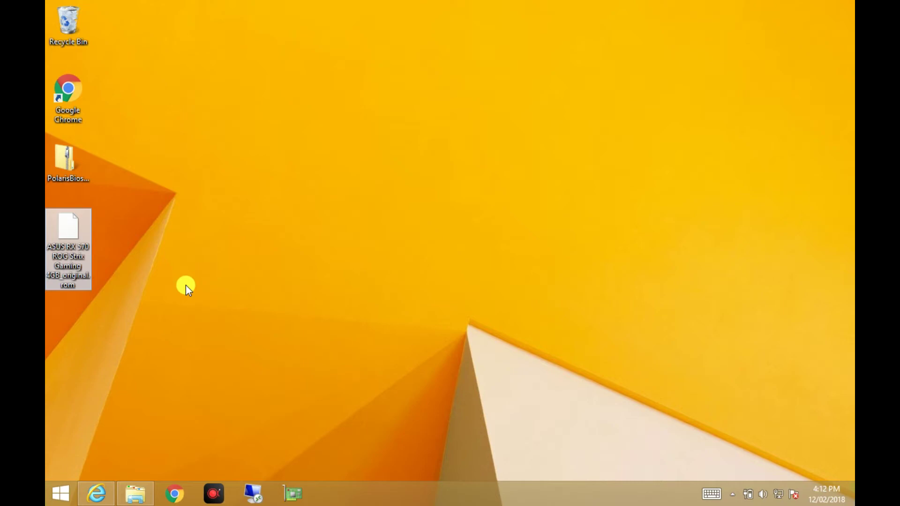
Step: Box-select the ASUS RX 570 ROG Strix Gaming 4GB_original.rom desktop icon, then restore the browser
left_click_drag(205, 285, 86, 245)
left_click(96, 493)
Step: Scroll the 123myIT Downloads page to Bios Mod Tools, highlight the heading, then minimize Internet Explorer
scroll(242, 140, "up", 15)
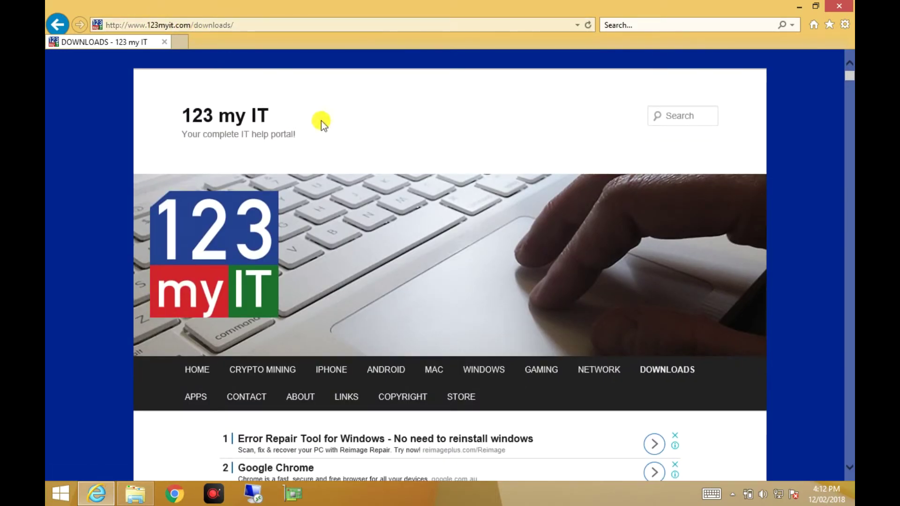
scroll(622, 252, "down", 2)
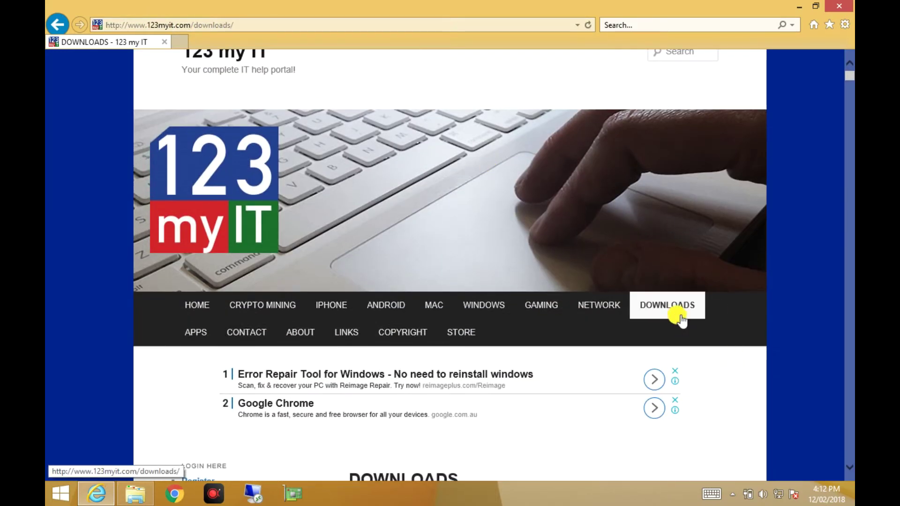
scroll(820, 151, "down", 15)
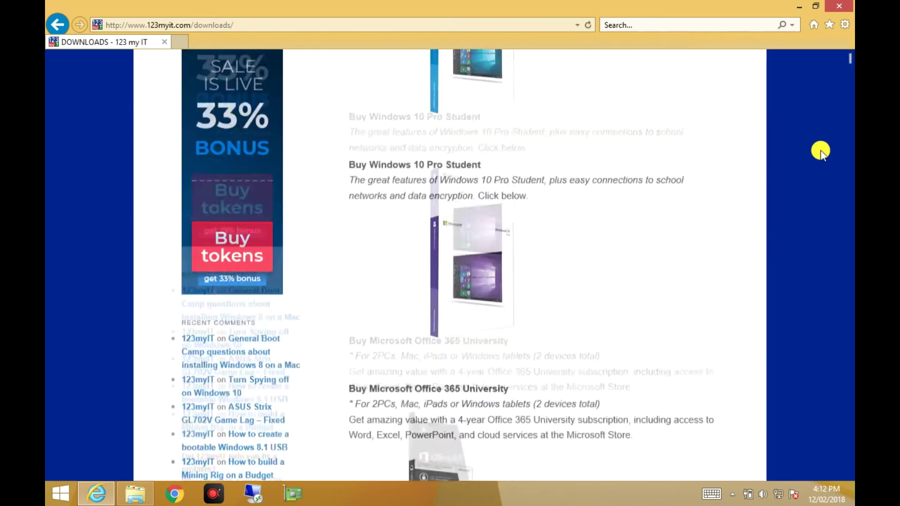
scroll(820, 150, "down", 10)
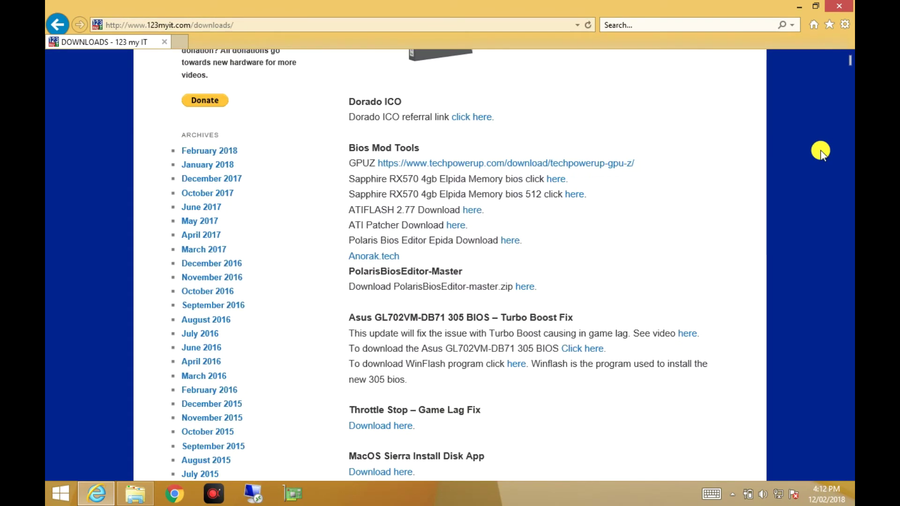
left_click_drag(423, 150, 350, 148)
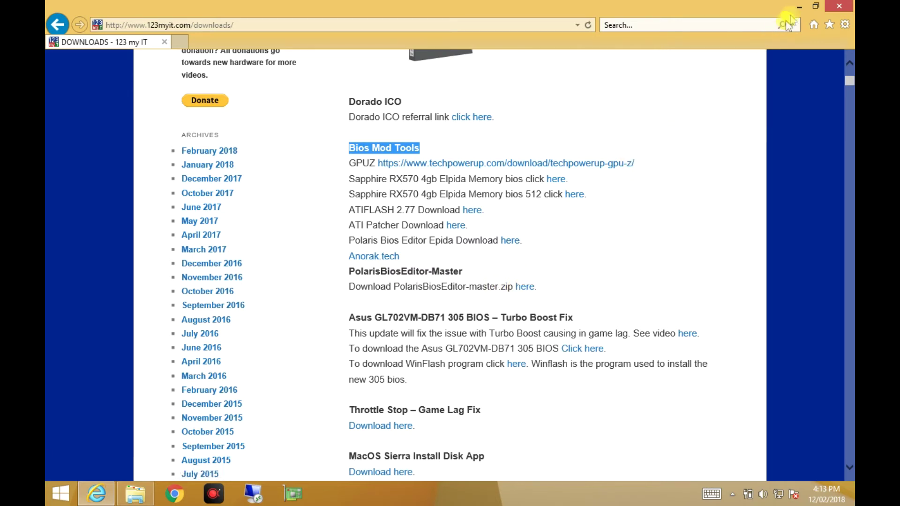
left_click(798, 6)
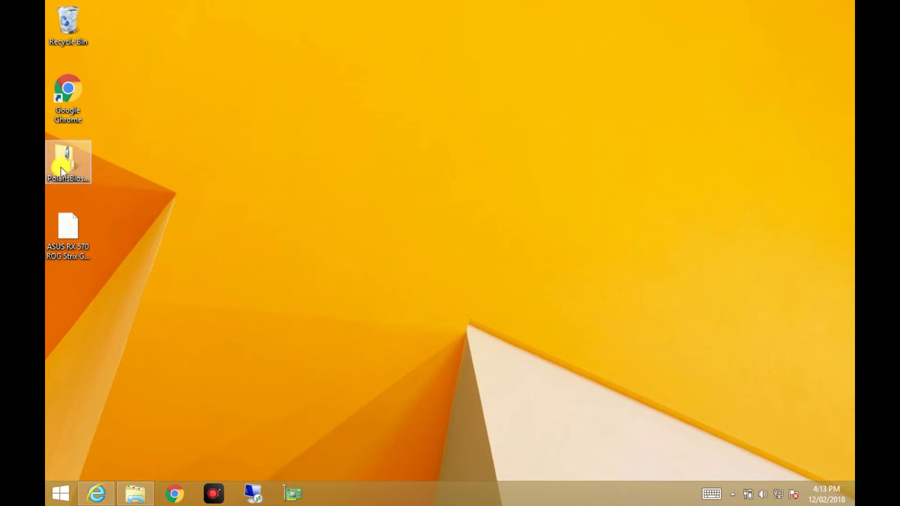
Step: Extract all of PolarisBiosEditor-master.zip into a desktop folder and reposition the ROM icon
left_click(89, 168)
double_click(72, 149)
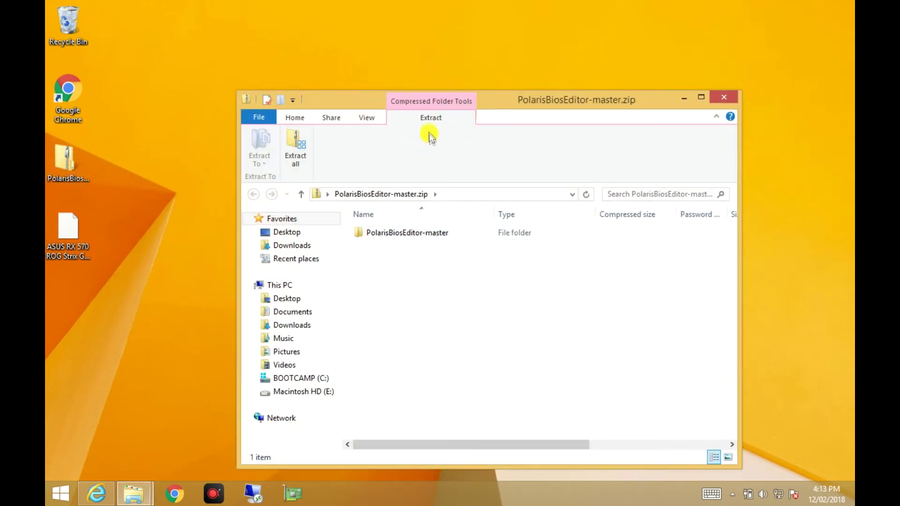
left_click(291, 150)
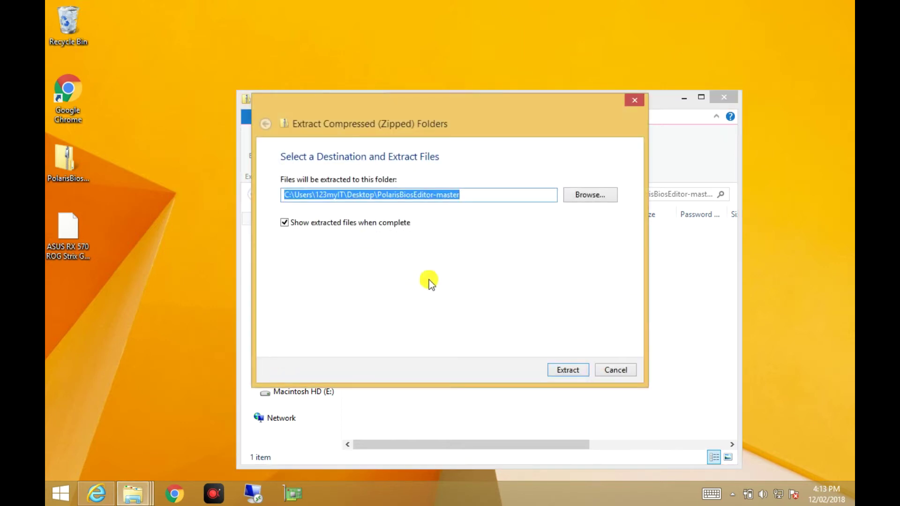
left_click(562, 370)
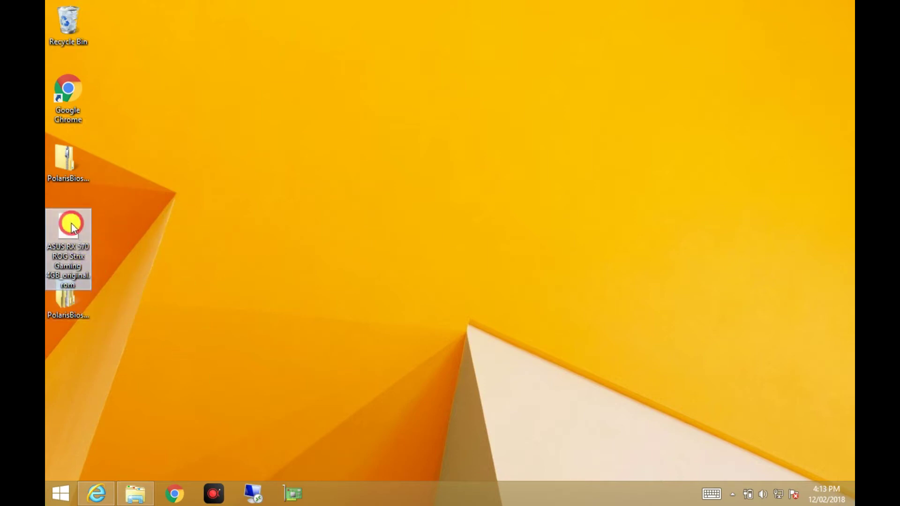
left_click_drag(72, 227, 117, 230)
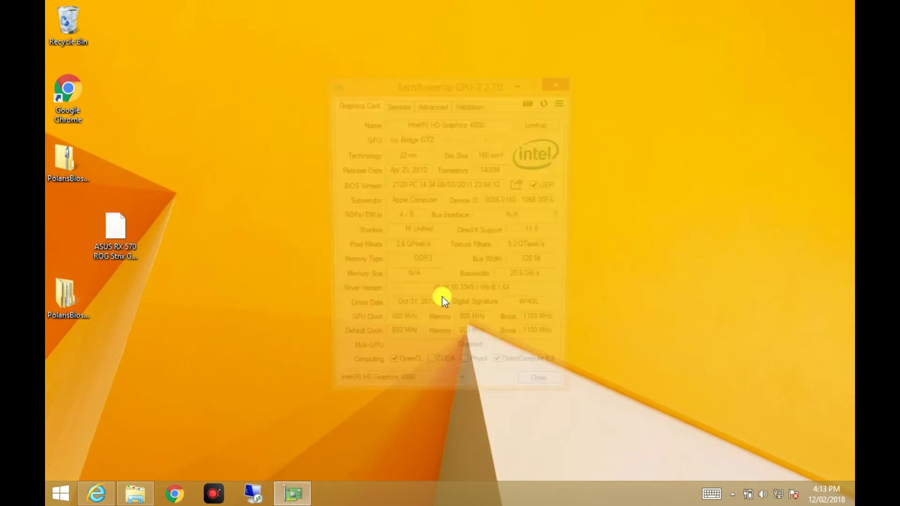
Step: Try saving the graphics card BIOS to a file in GPU-Z, dismissing the not-supported error
mouse_move(442, 297)
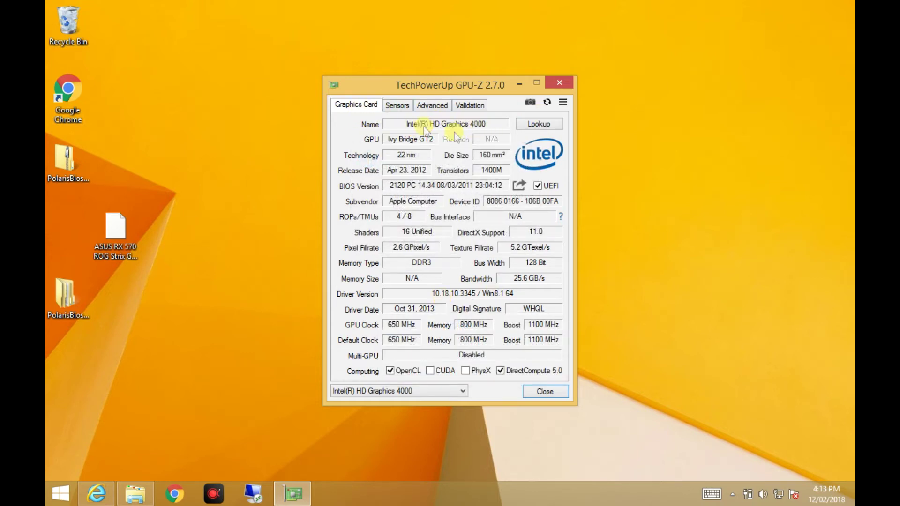
mouse_move(417, 126)
left_click(519, 185)
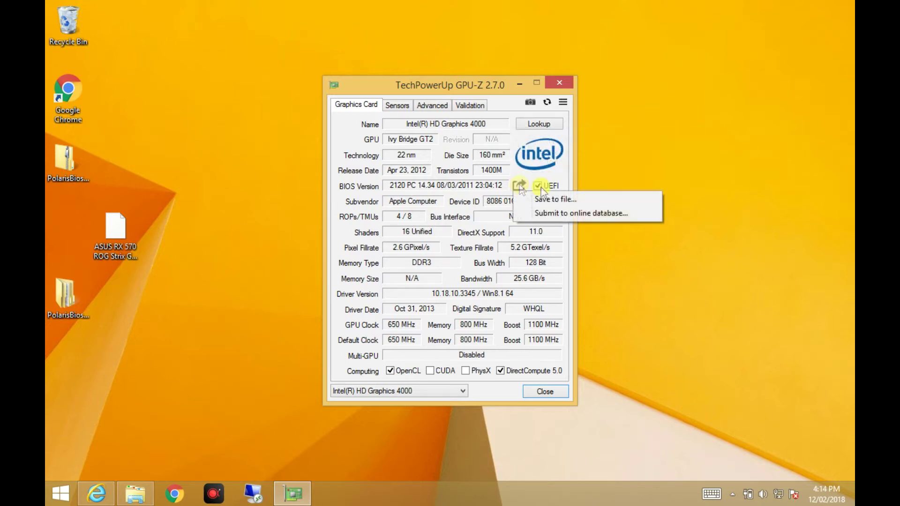
left_click(583, 198)
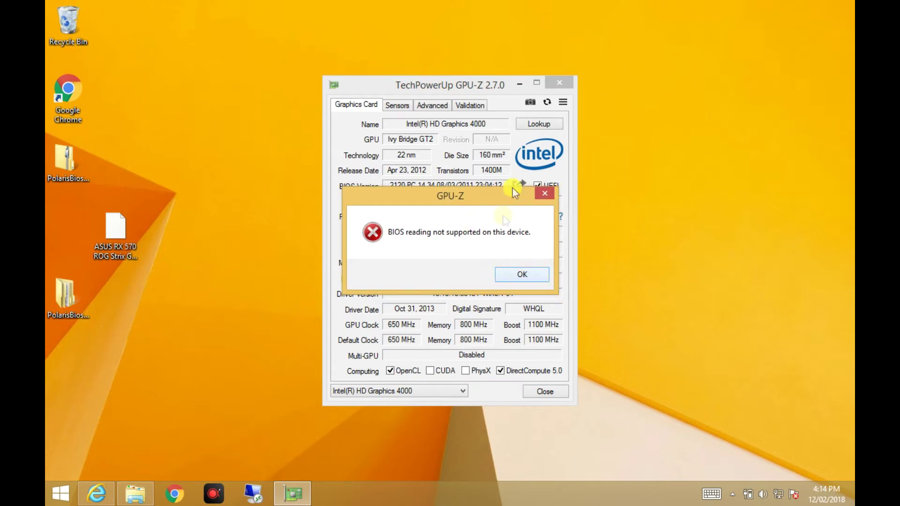
left_click(529, 273)
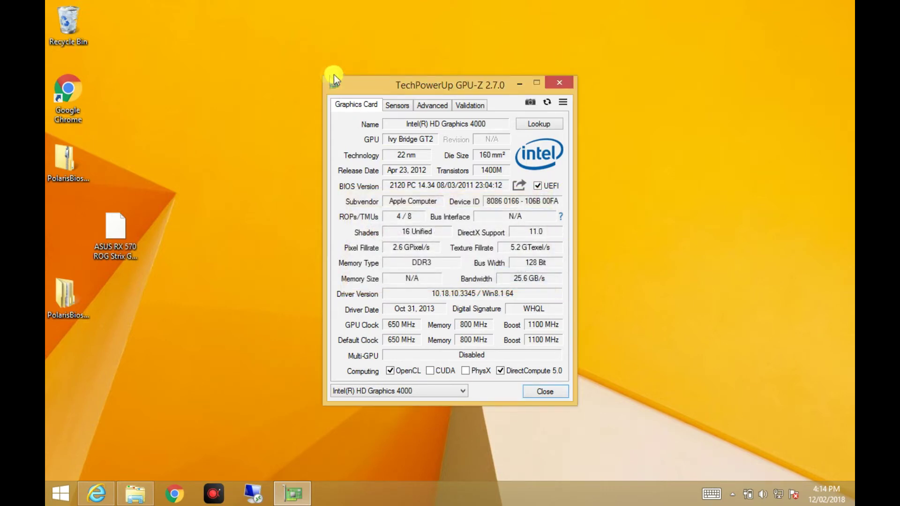
Step: Close GPU-Z and move the original RX 570 ROM icon further right
left_click(123, 231)
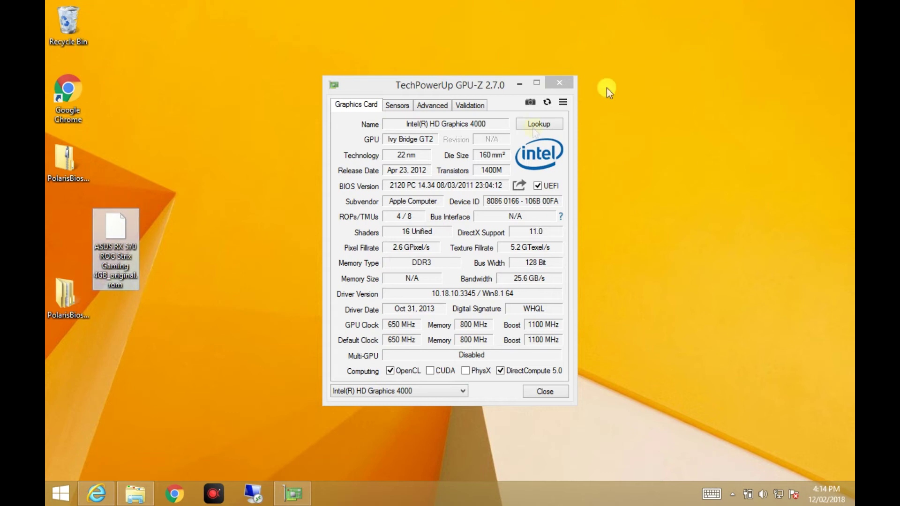
left_click(566, 81)
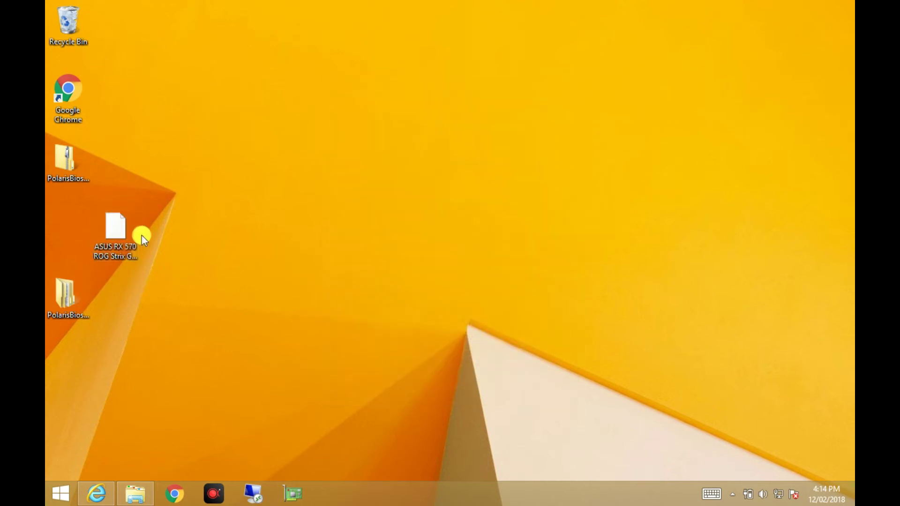
left_click_drag(123, 230, 213, 150)
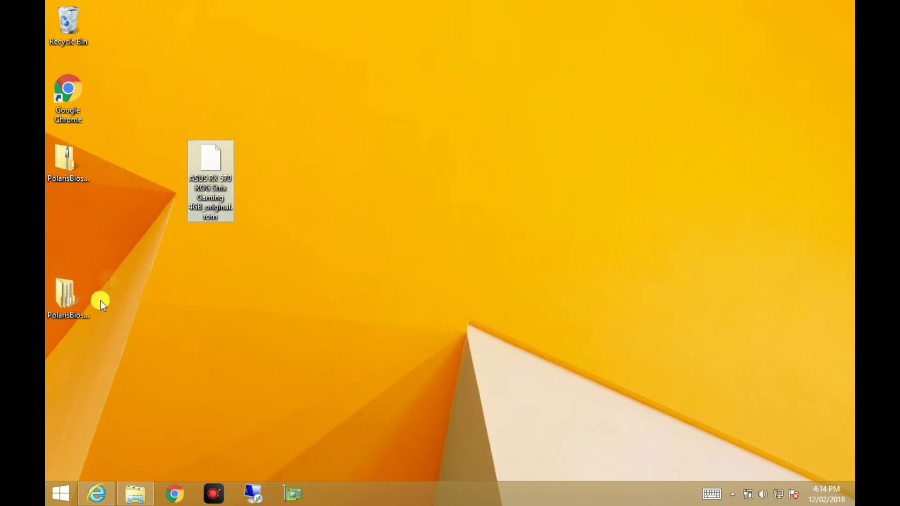
Step: Open the PolarisBiosEditor-master folder and its inner folder, and launch PolarisBiosEditor.exe
left_click(73, 293)
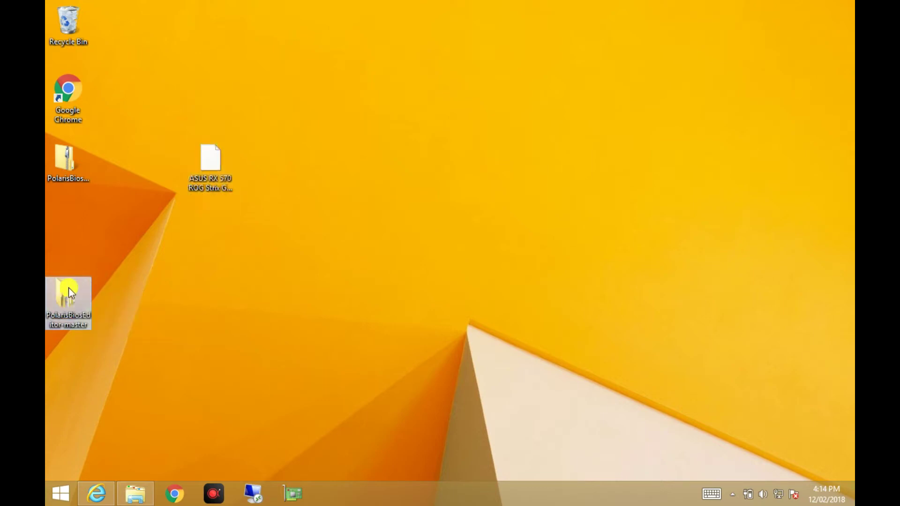
double_click(69, 288)
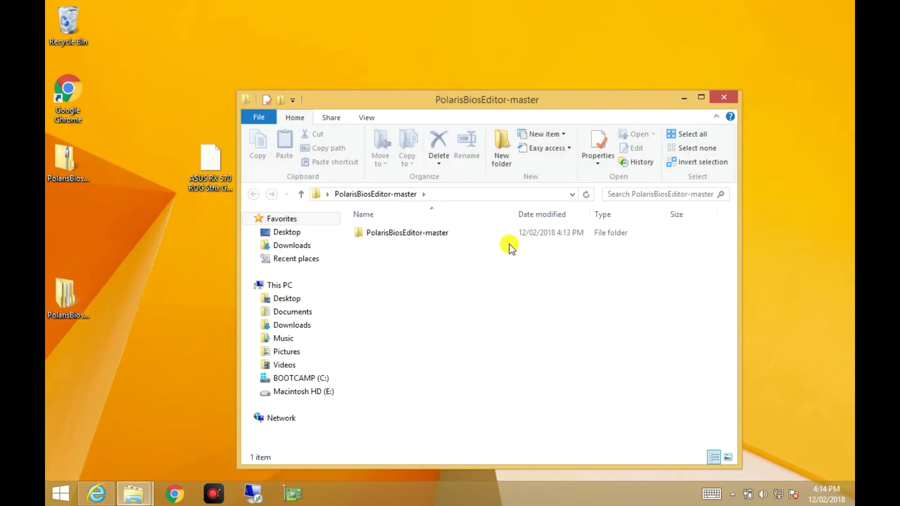
double_click(443, 234)
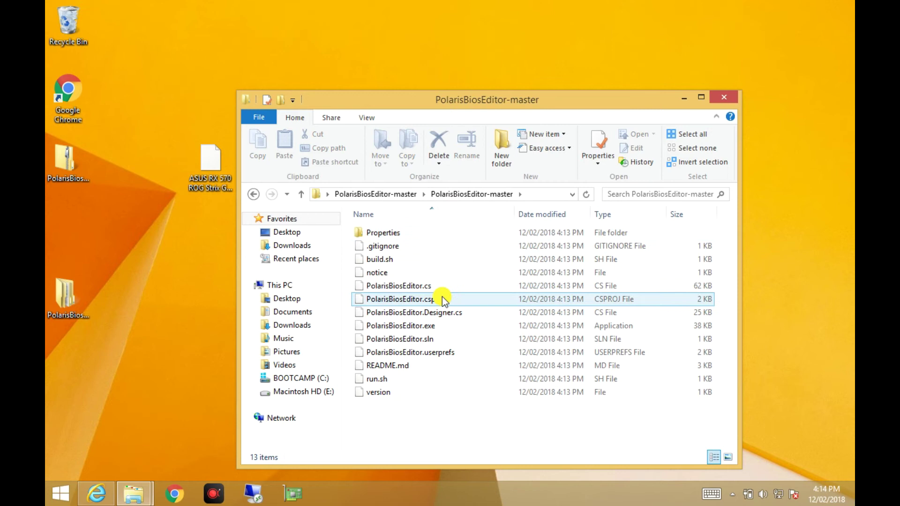
double_click(414, 326)
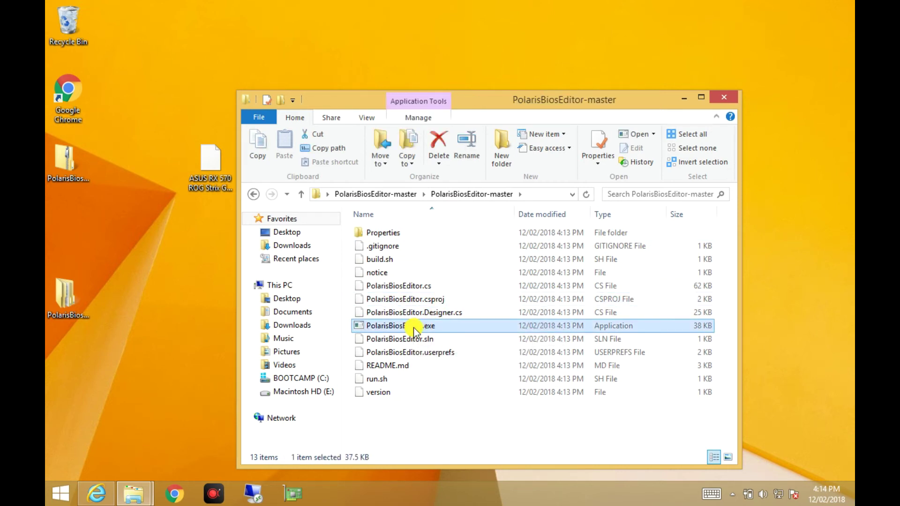
Step: Dismiss the developer message and open the original ASUS RX 570 ROM from Desktop
left_click(469, 328)
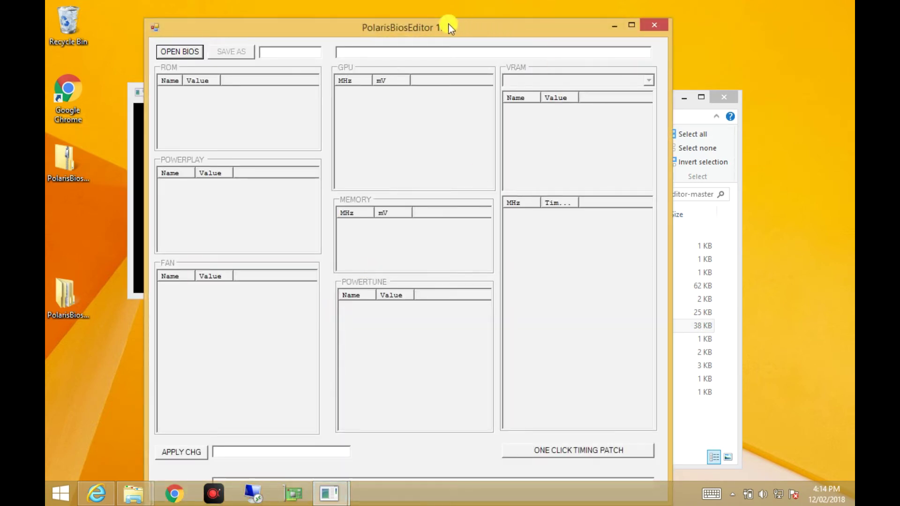
left_click(196, 52)
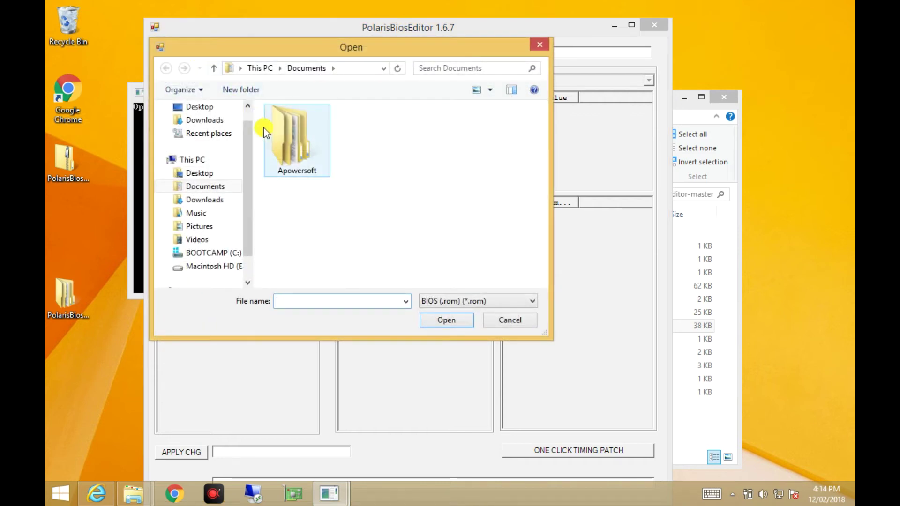
left_click(197, 173)
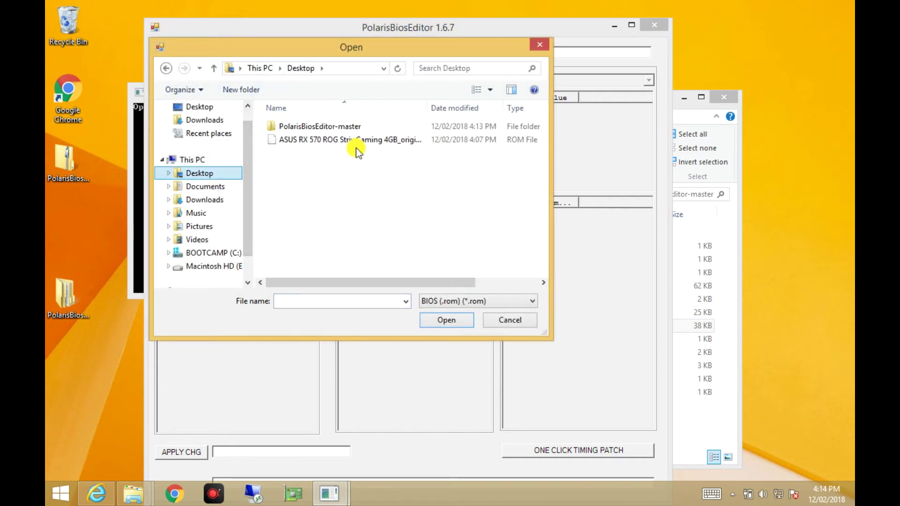
double_click(351, 139)
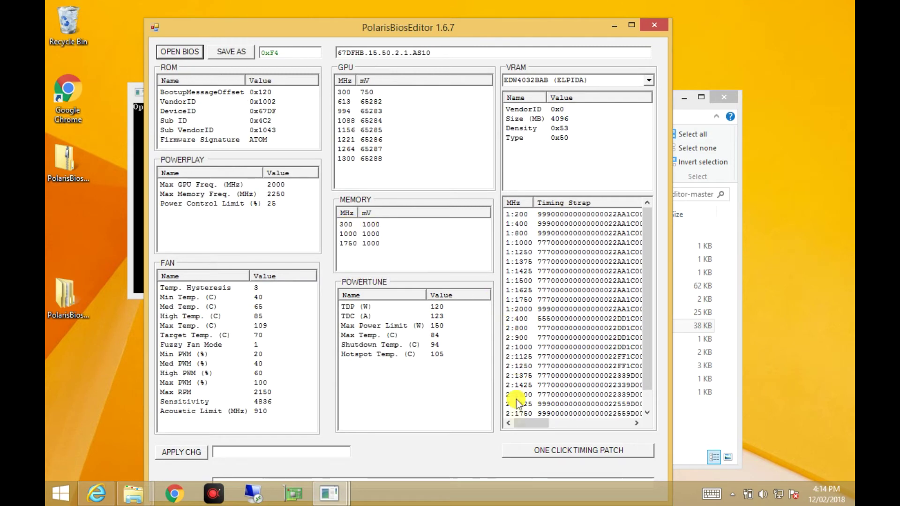
Step: Apply the One Click Timing Patch, acknowledging both the Hynix and Elpida timing messages
left_click(566, 452)
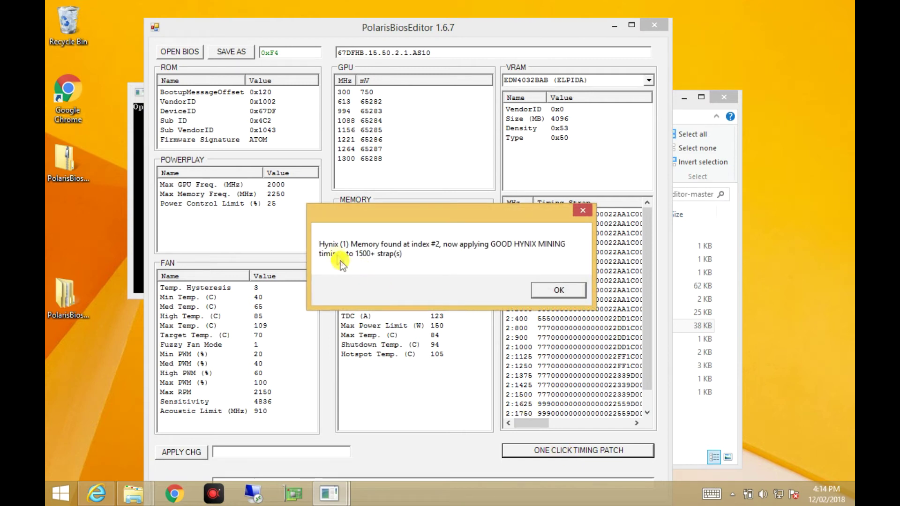
left_click(559, 290)
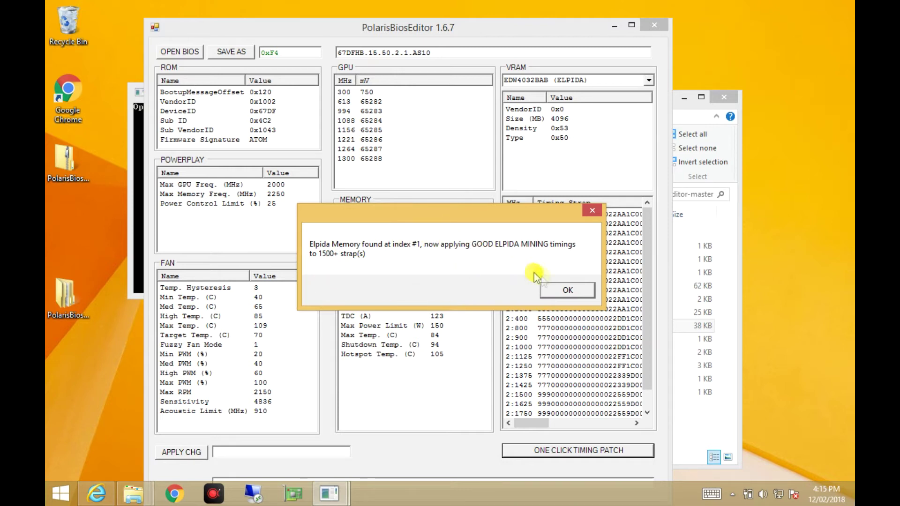
left_click(569, 290)
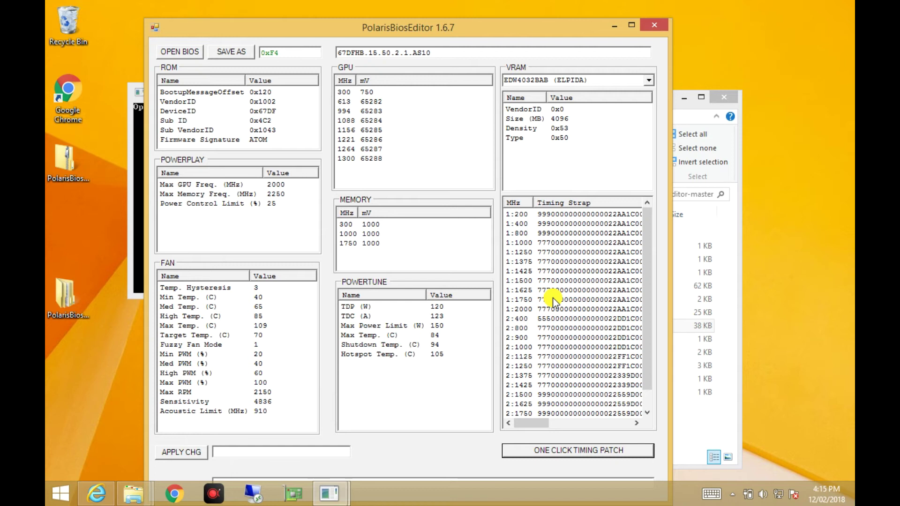
left_click_drag(501, 35, 501, 18)
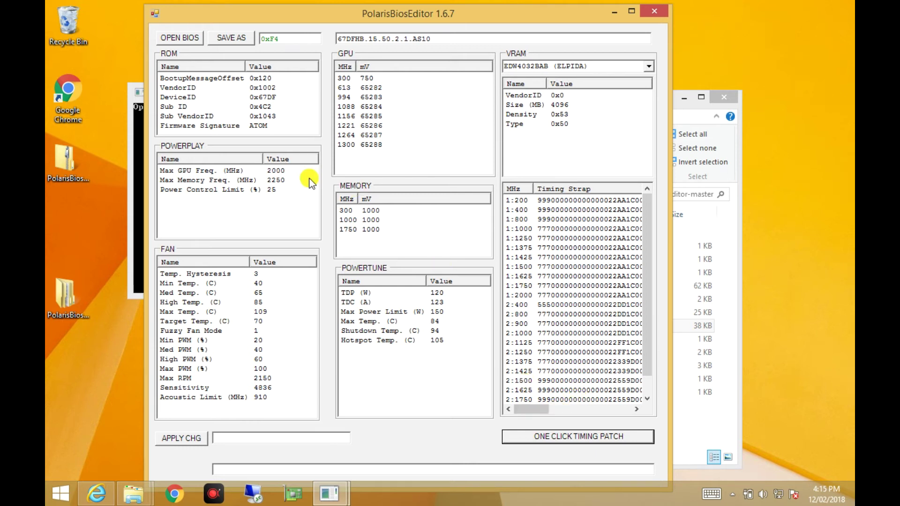
left_click(231, 37)
Step: Save the patched BIOS to Desktop as ASUS RX 570 ROG Strix Gaming 4GB_mod.rom
left_click(263, 261)
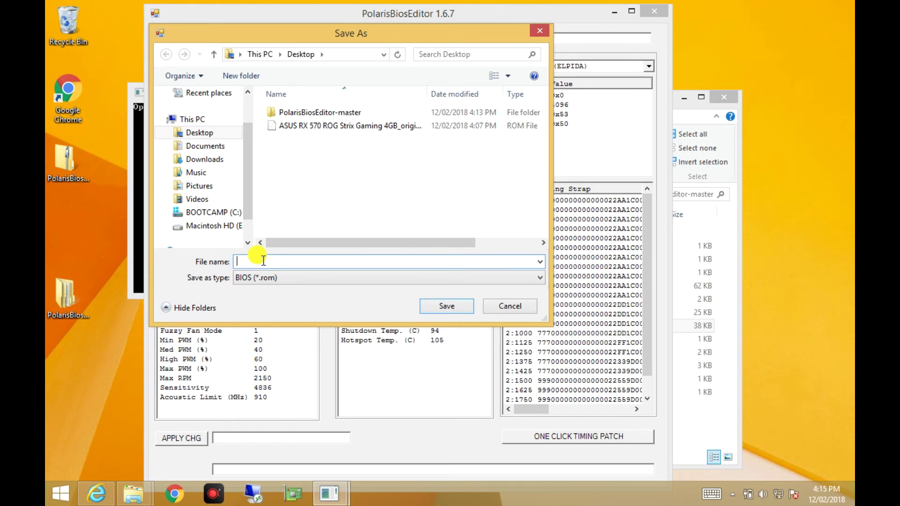
left_click(362, 126)
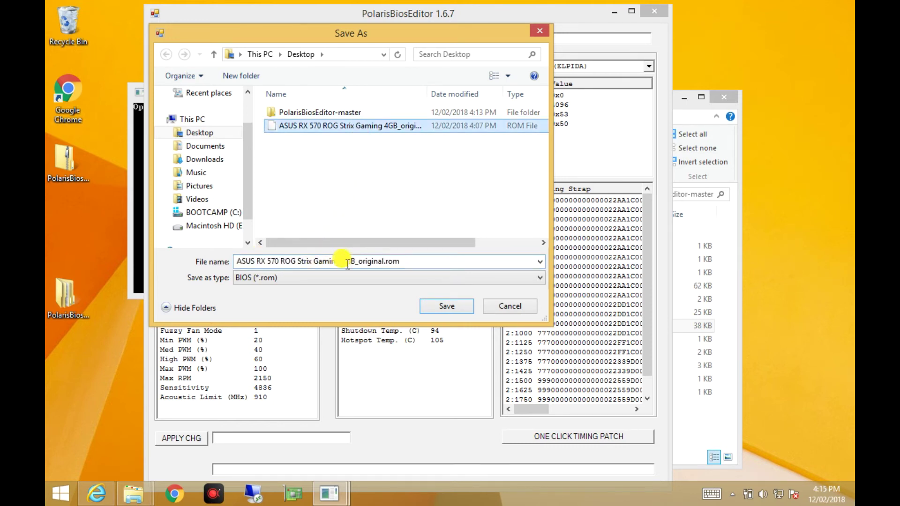
left_click(379, 261)
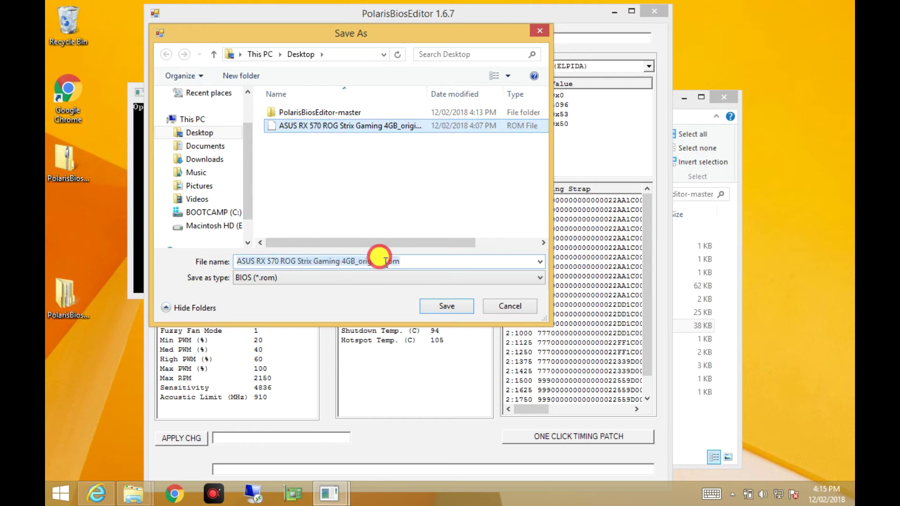
left_click(383, 263)
key("BackSpace")
key("BackSpace")
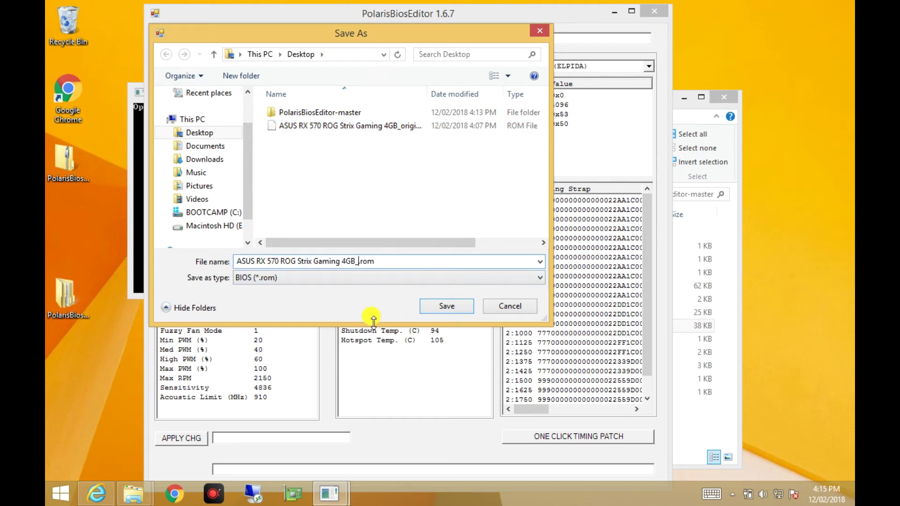
type("mod")
left_click(214, 133)
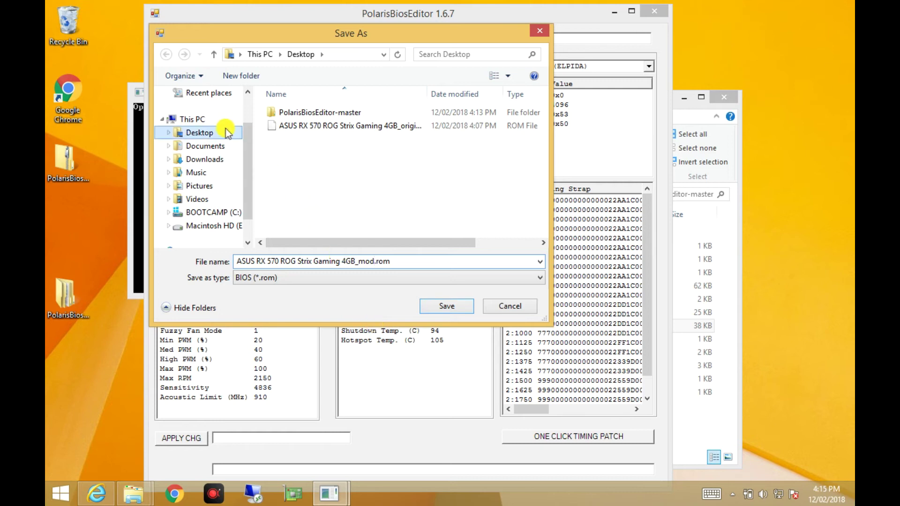
left_click(458, 305)
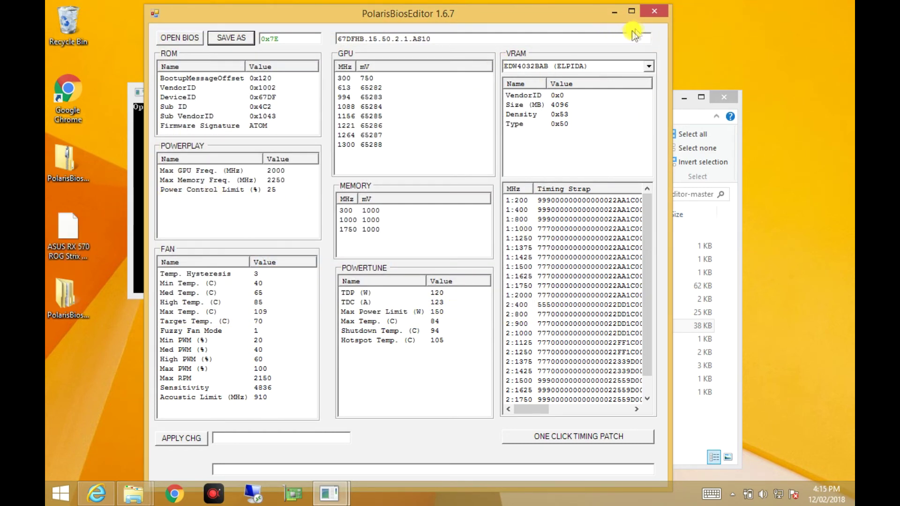
left_click(654, 10)
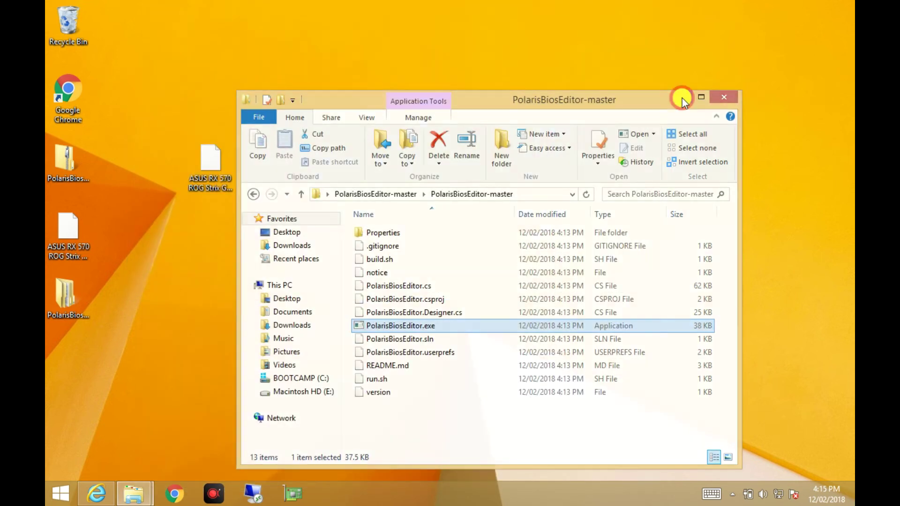
Step: Minimize File Explorer and drag the mod ROM icon next to the original ROM icon
left_click(682, 97)
left_click_drag(70, 226, 227, 249)
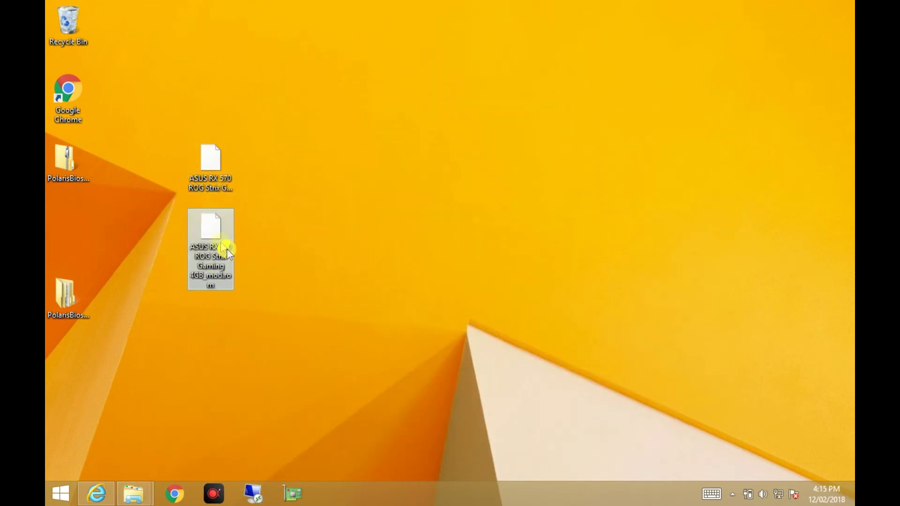
left_click(226, 169)
left_click_drag(213, 233, 285, 182)
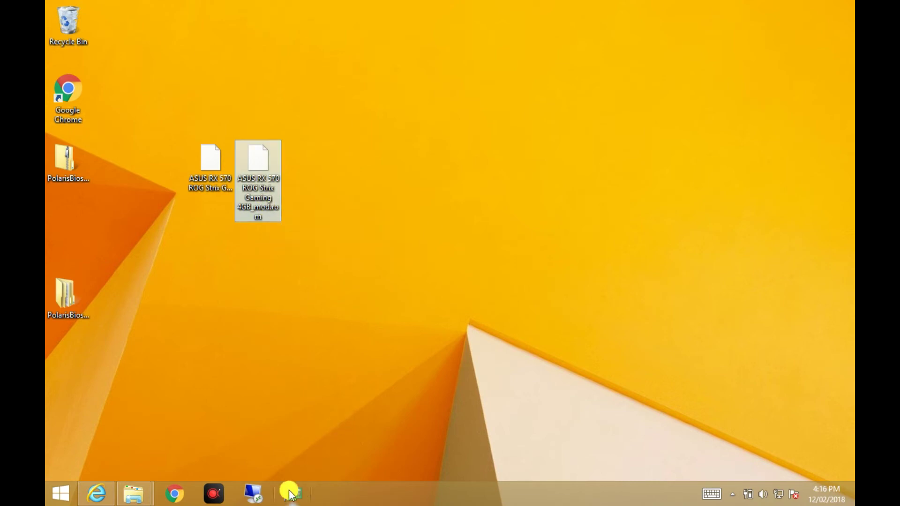
Step: Follow the ATIFLASH 2.77 link on the downloads page and save atiflash_277.zip
mouse_move(97, 493)
left_click(121, 426)
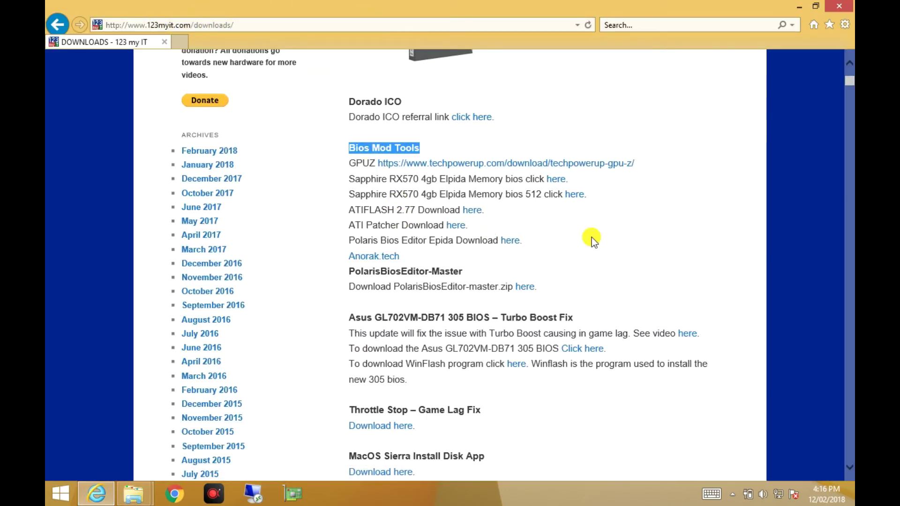
left_click(474, 217)
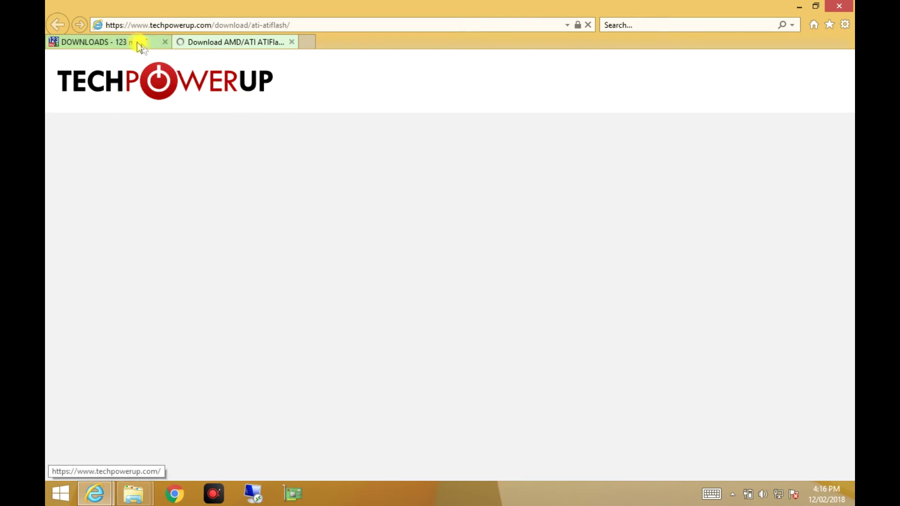
left_click(137, 44)
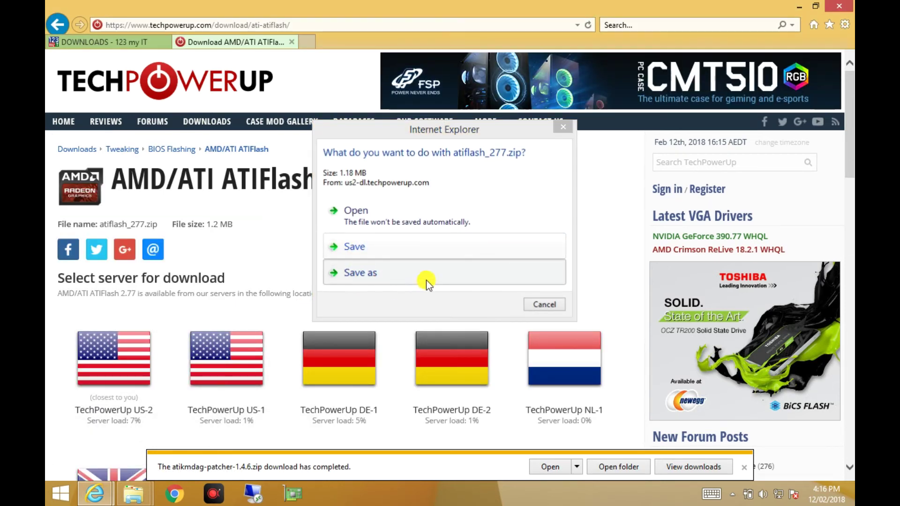
left_click(426, 280)
left_click(342, 283)
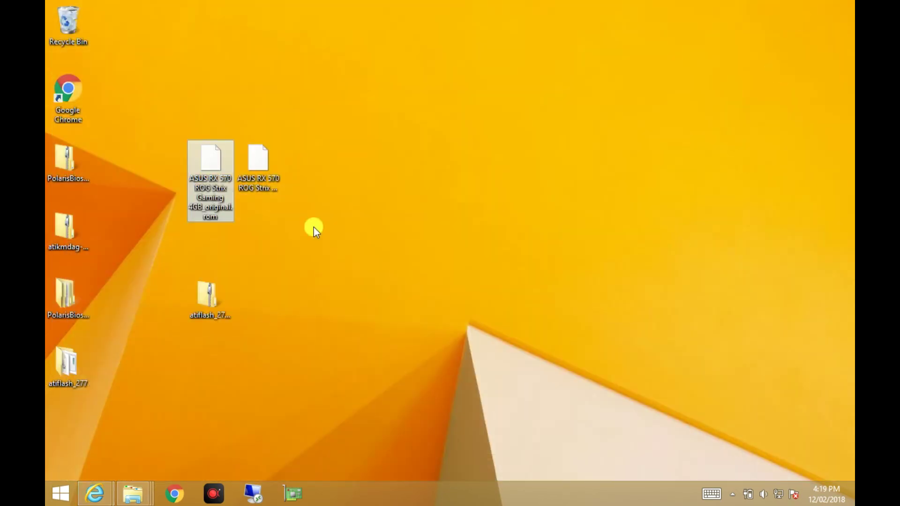
Step: Check the YouTube tutorial's title, then minimize it and select the mod RX 570 ROM
left_click(272, 181)
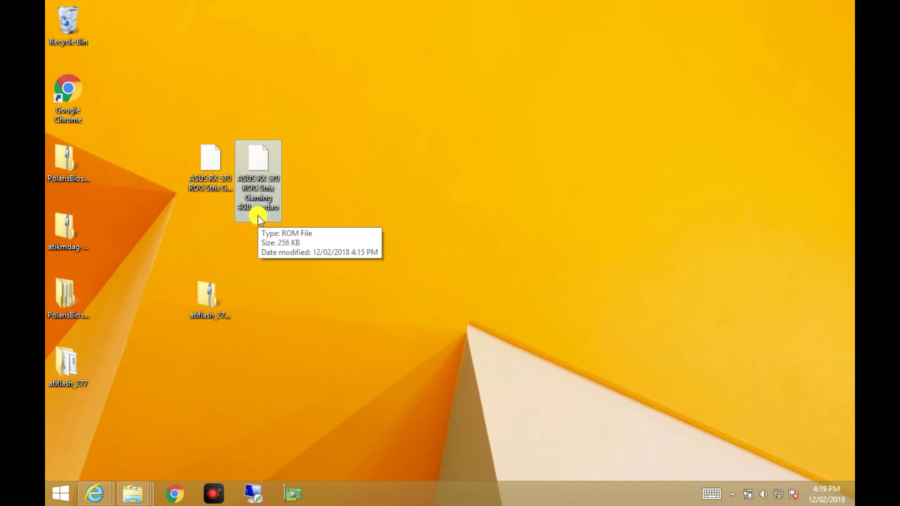
mouse_move(96, 491)
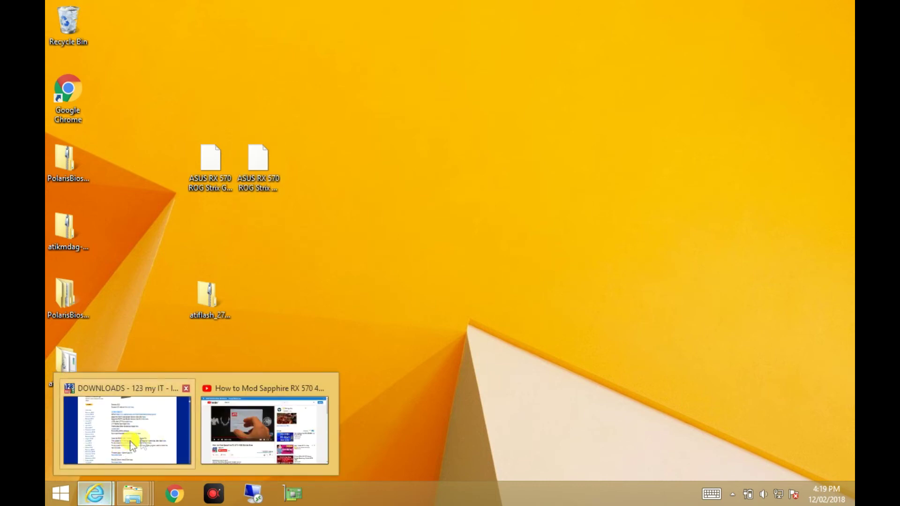
left_click(218, 430)
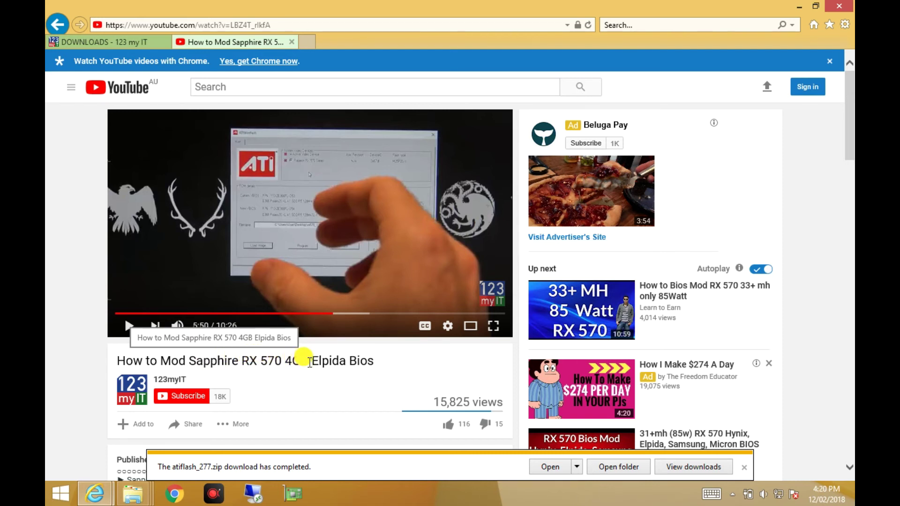
left_click_drag(374, 362, 124, 371)
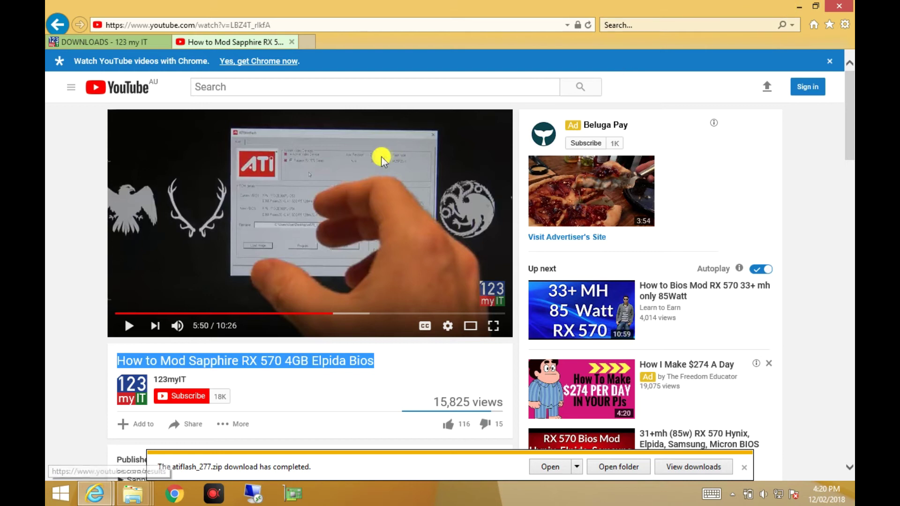
left_click(799, 6)
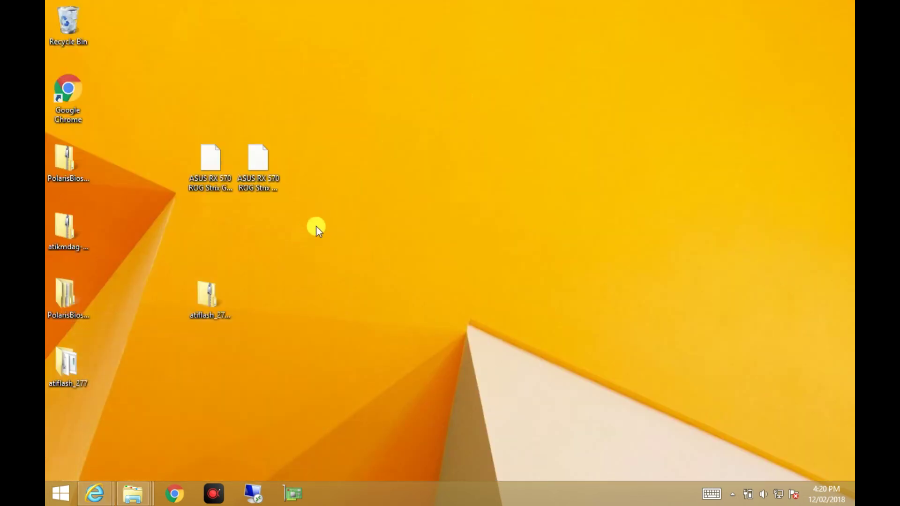
left_click(259, 154)
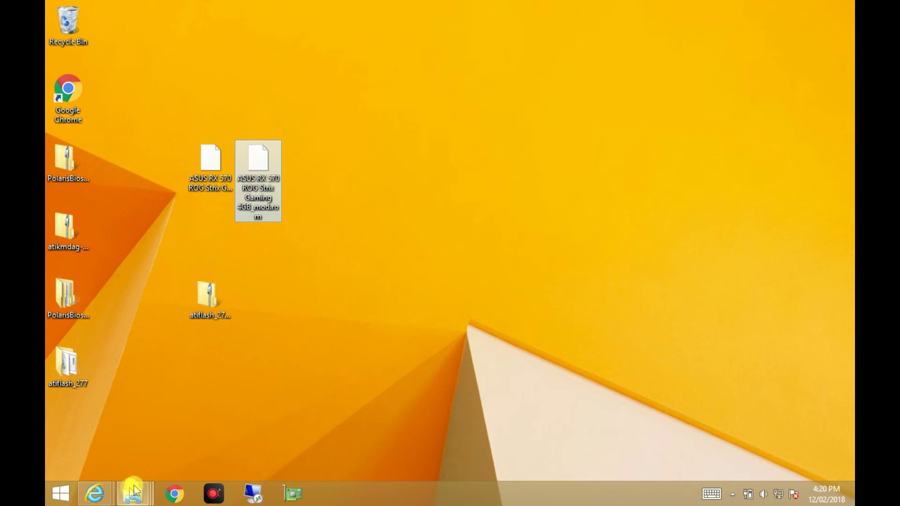
Step: Revisit the RX 570 tutorial page, minimize it, and select the original RX 570 ROM
left_click(102, 497)
left_click(224, 445)
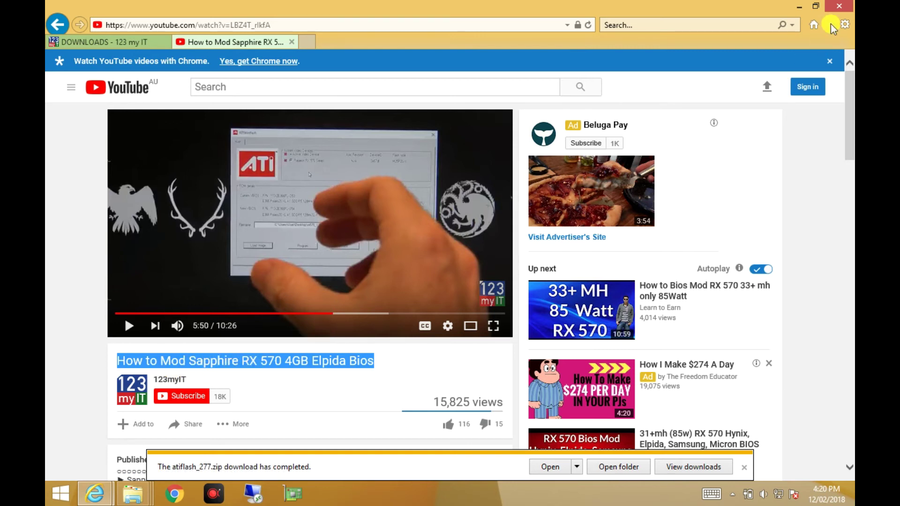
left_click(799, 6)
left_click(216, 162)
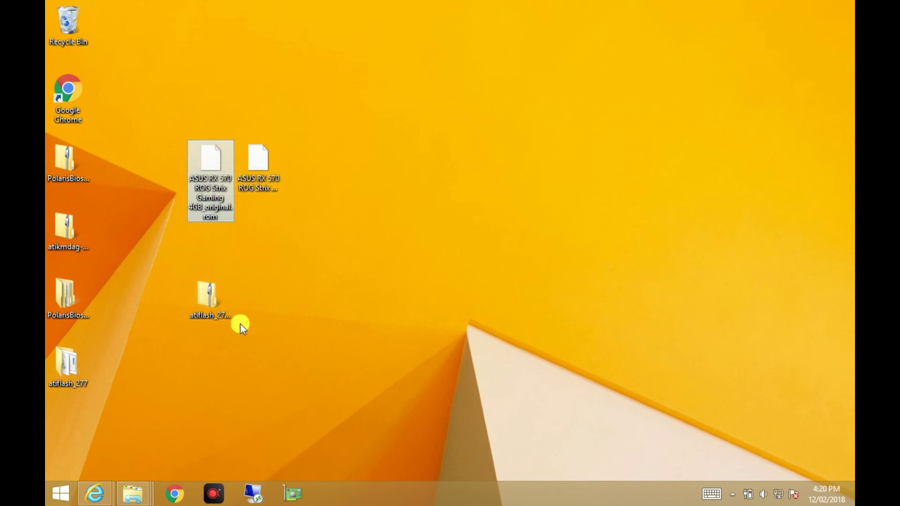
Step: Select the modified _mod.rom file on the desktop and bring up ATIWinflash.exe's run options in atiflash_277
left_click(259, 162)
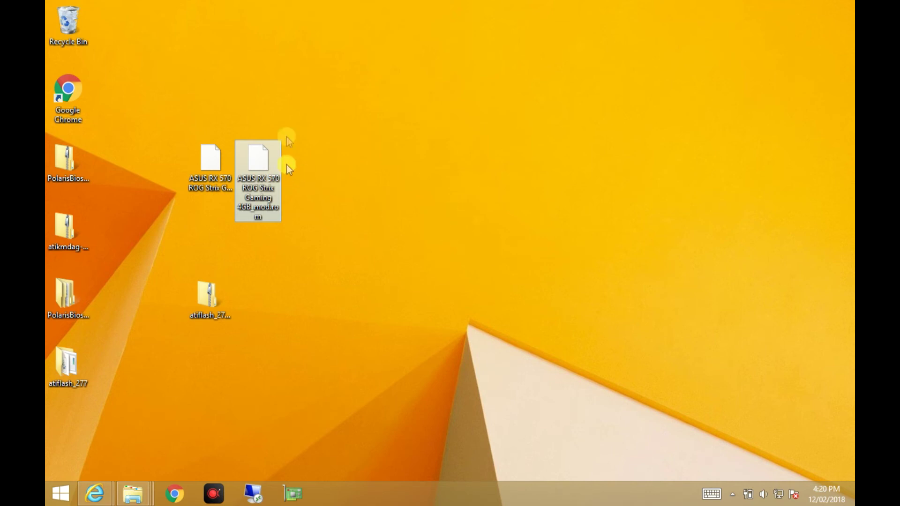
mouse_move(261, 214)
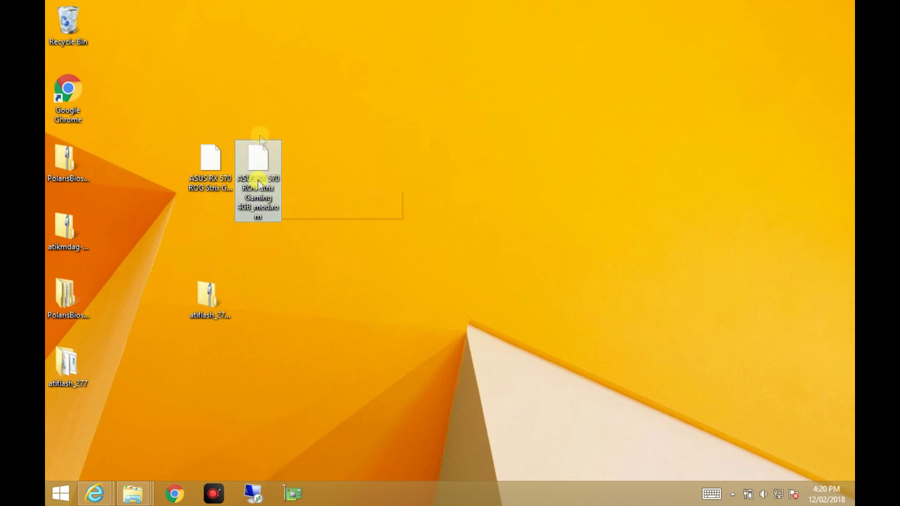
mouse_move(266, 181)
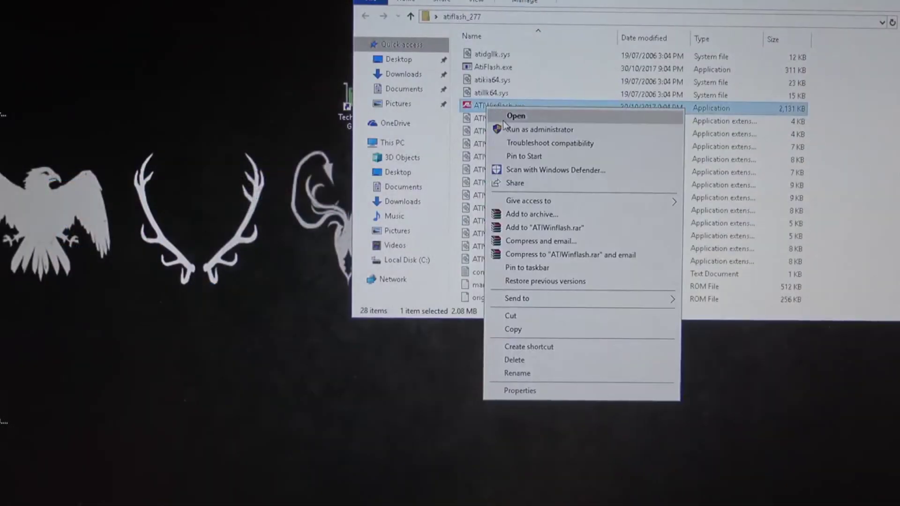
Step: Run ATIWinflash as administrator, load rx570_1150-2100_rev2.rom from the Desktop, then close without flashing
left_click(510, 129)
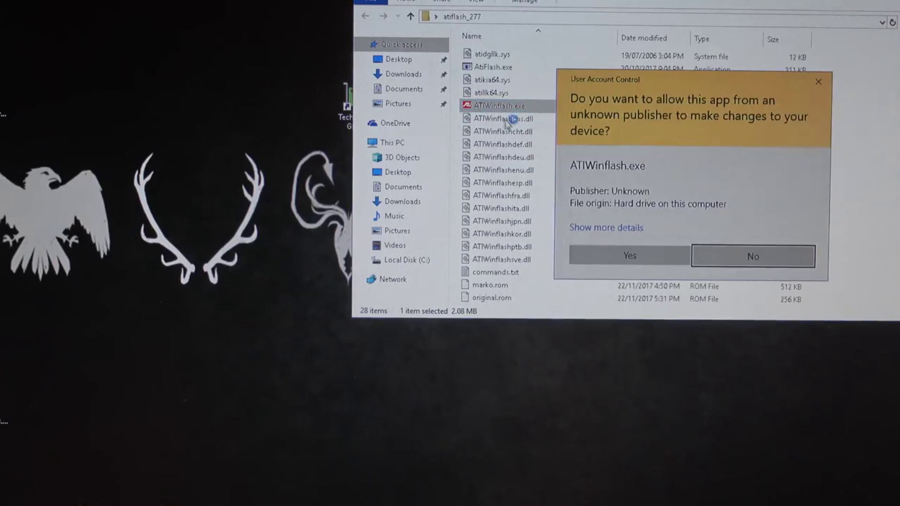
left_click(630, 255)
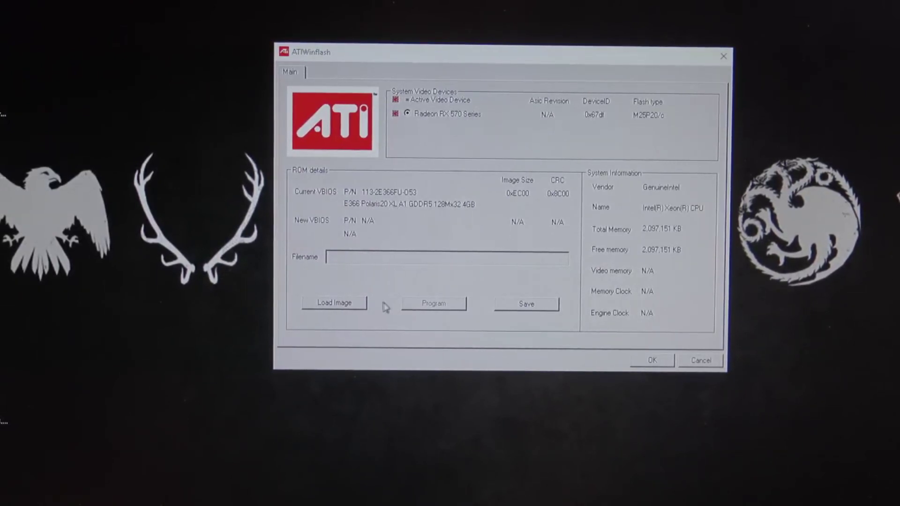
left_click(339, 306)
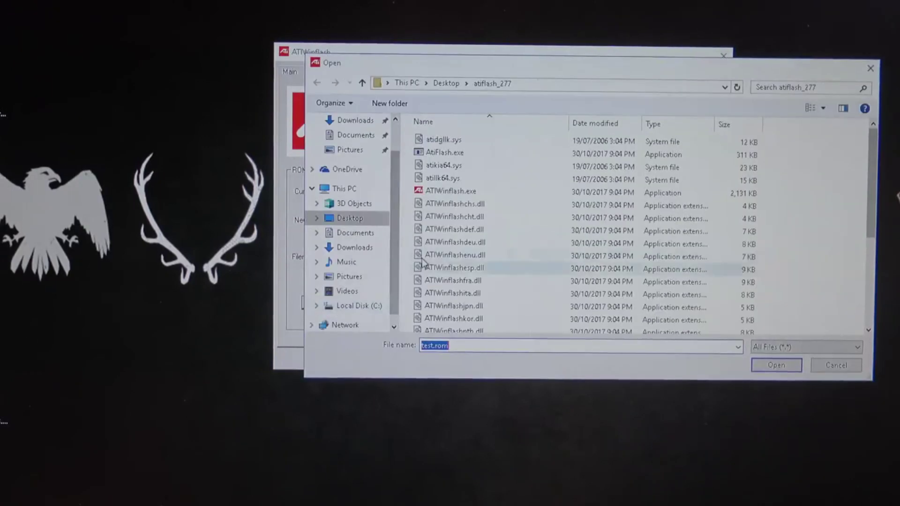
left_click(350, 218)
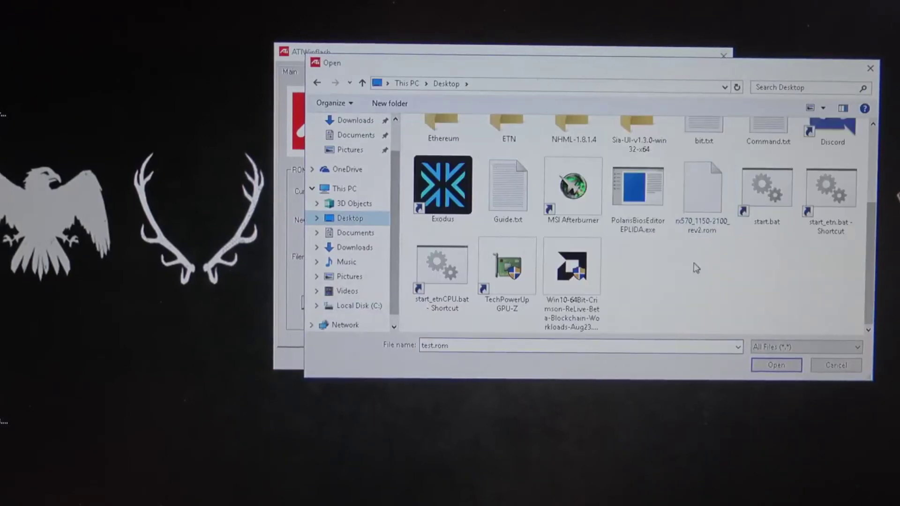
double_click(705, 206)
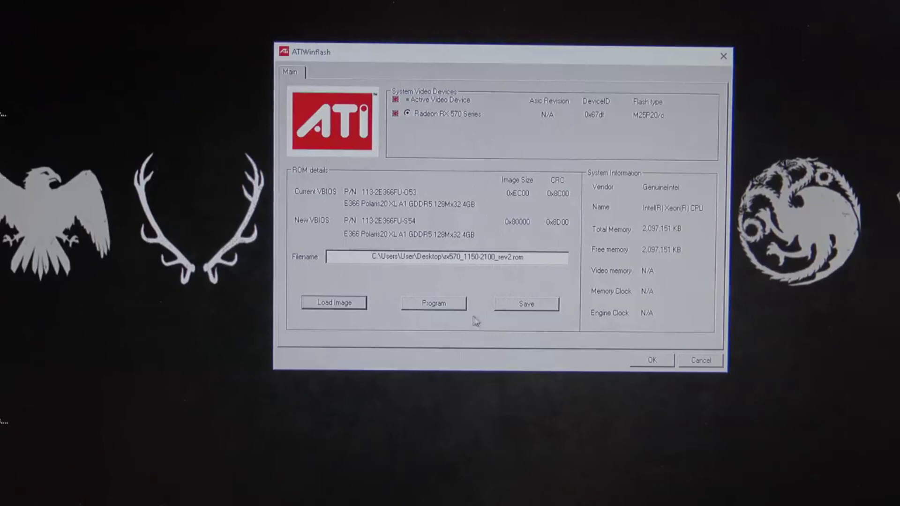
left_click(699, 361)
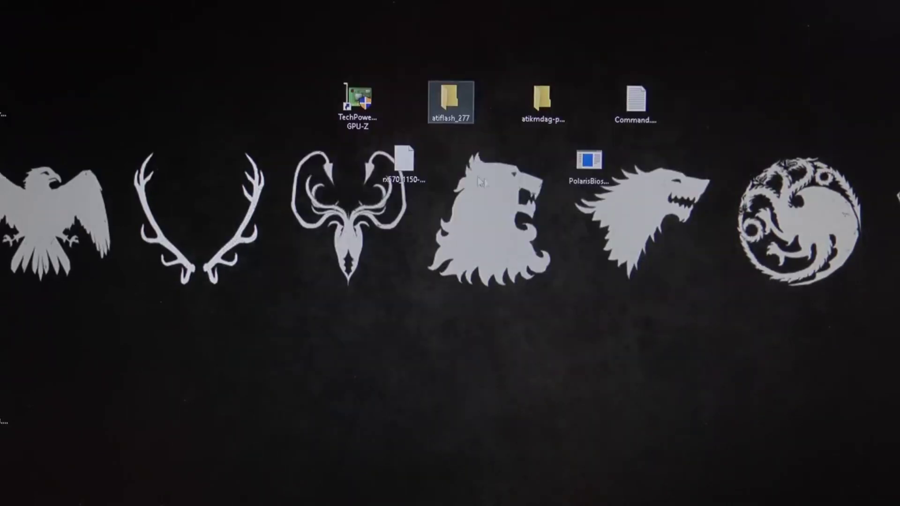
Step: Reopen the atiflash_277 folder and relaunch ATIWinflash.exe with administrator rights
right_click(449, 102)
left_click(474, 78)
double_click(460, 92)
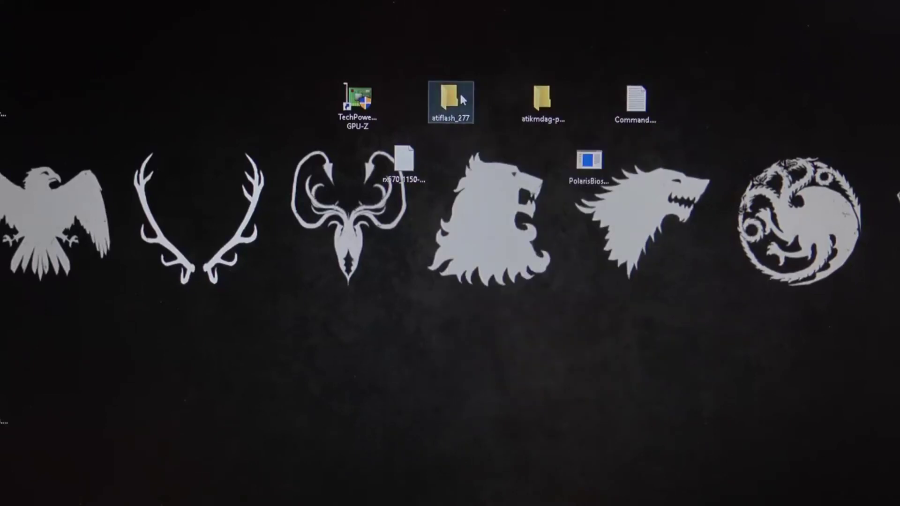
left_click(497, 106)
right_click(476, 105)
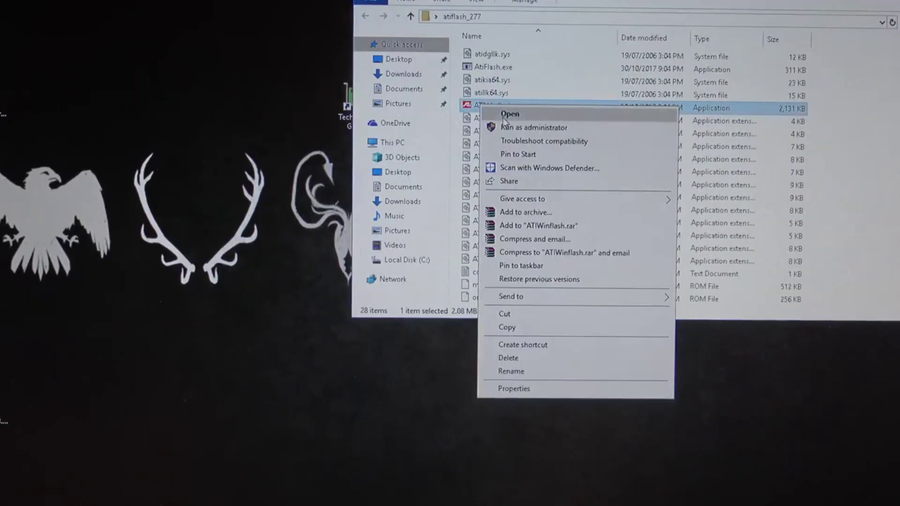
left_click(515, 128)
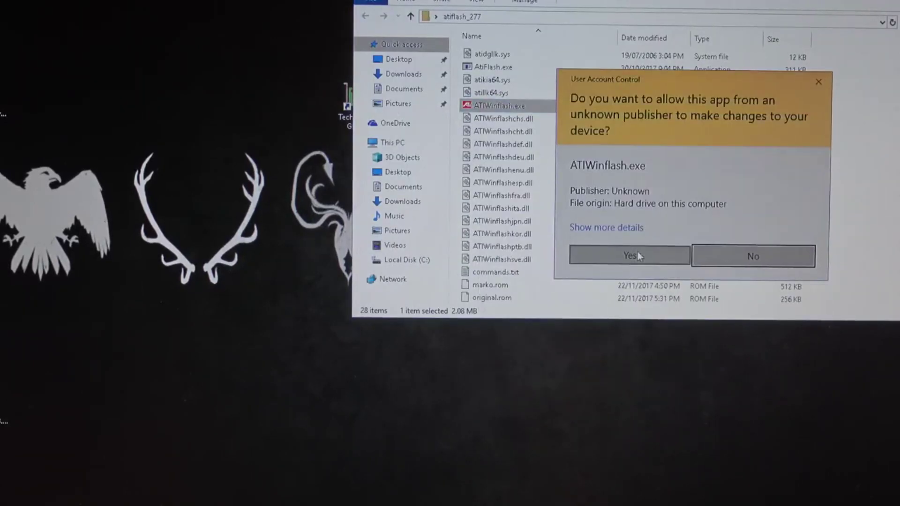
left_click(609, 256)
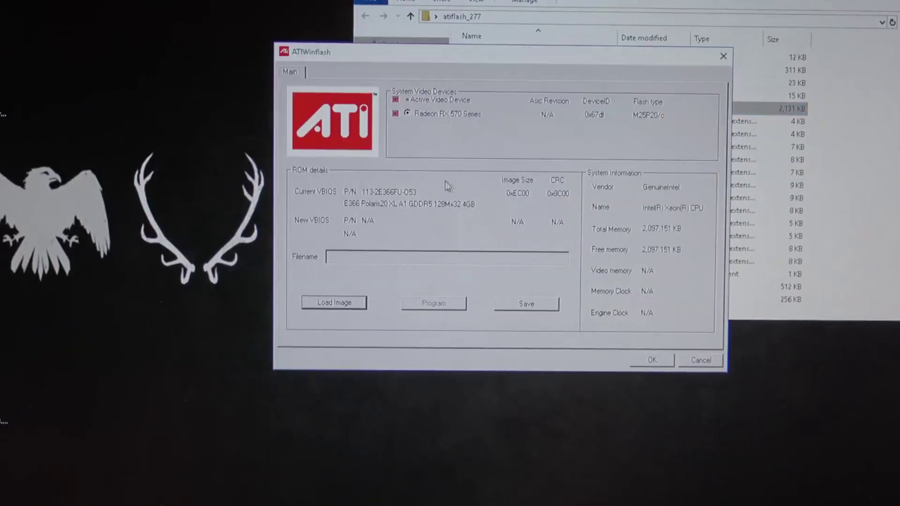
Step: Save the card's current BIOS to the Desktop as bios.rom and confirm the saved message
left_click(526, 304)
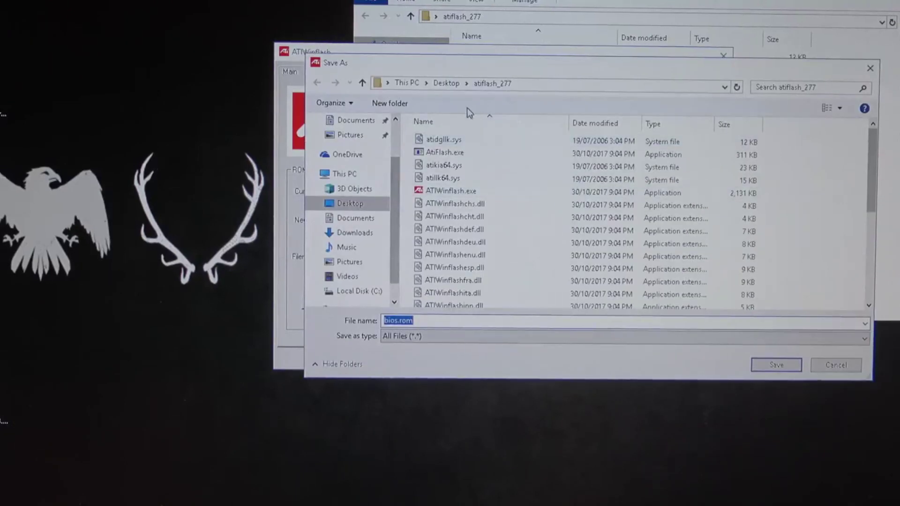
left_click(360, 206)
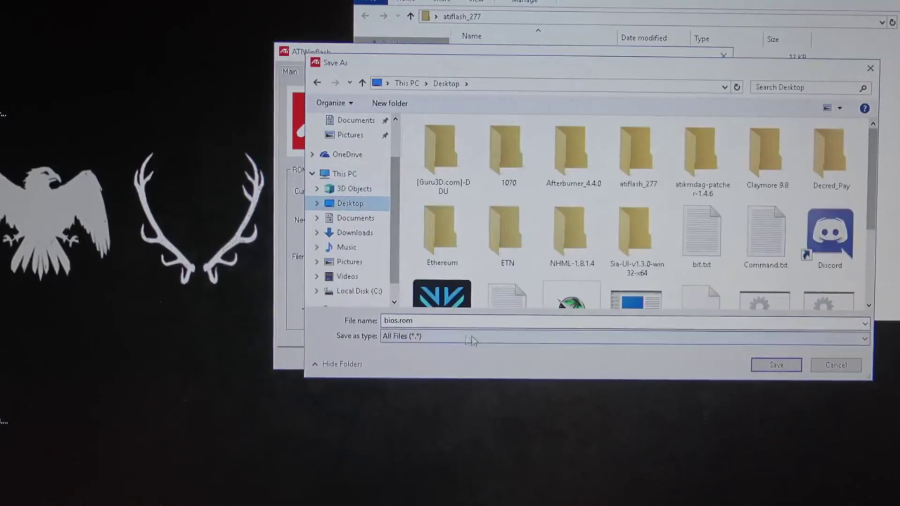
left_click(776, 365)
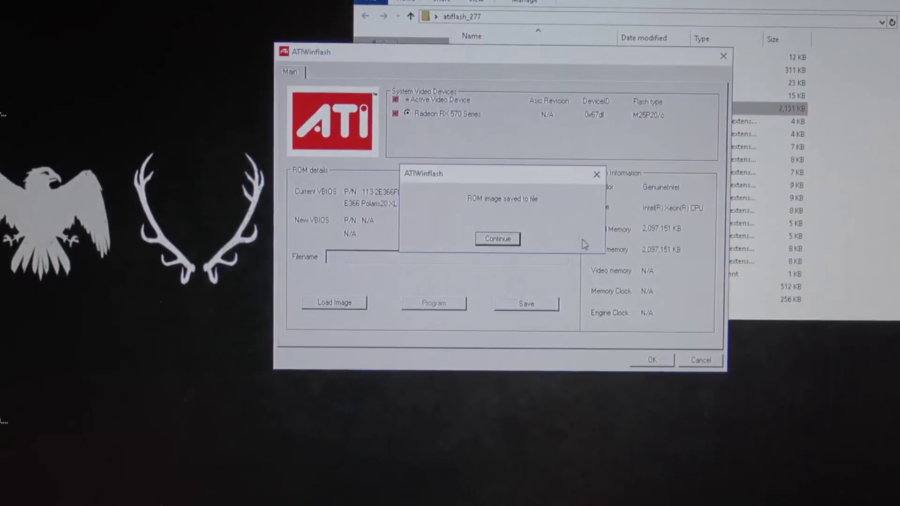
left_click(502, 242)
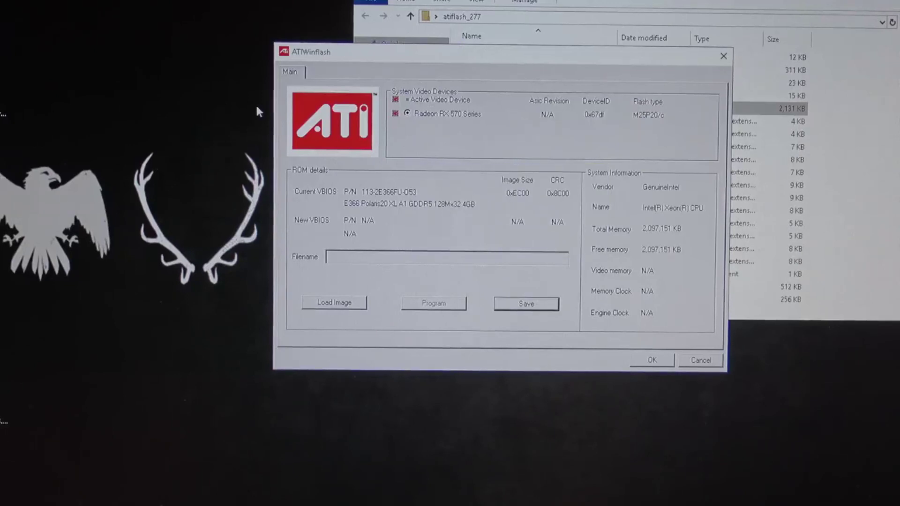